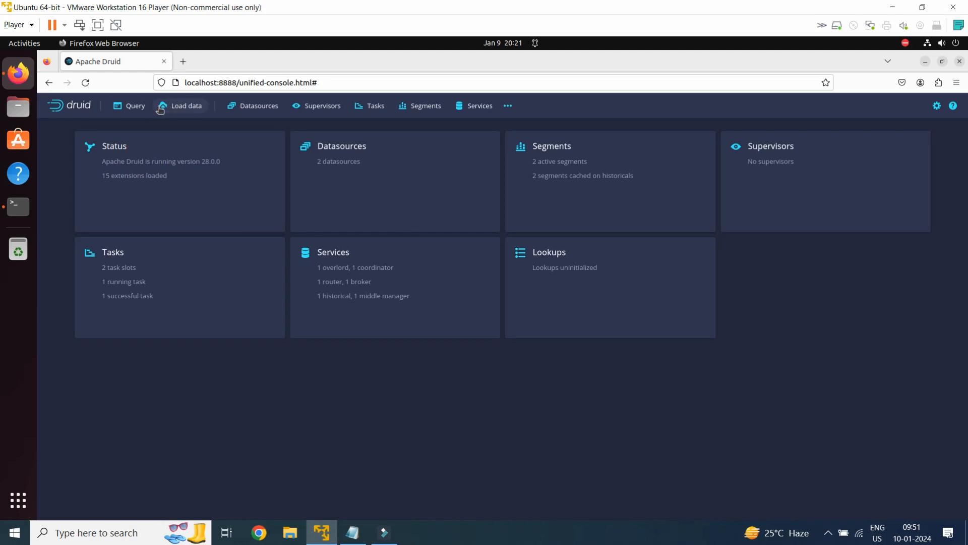
- Start a new classic batch ingestion spec with the local disk as the data source and continue to its connection settings
click(162, 106)
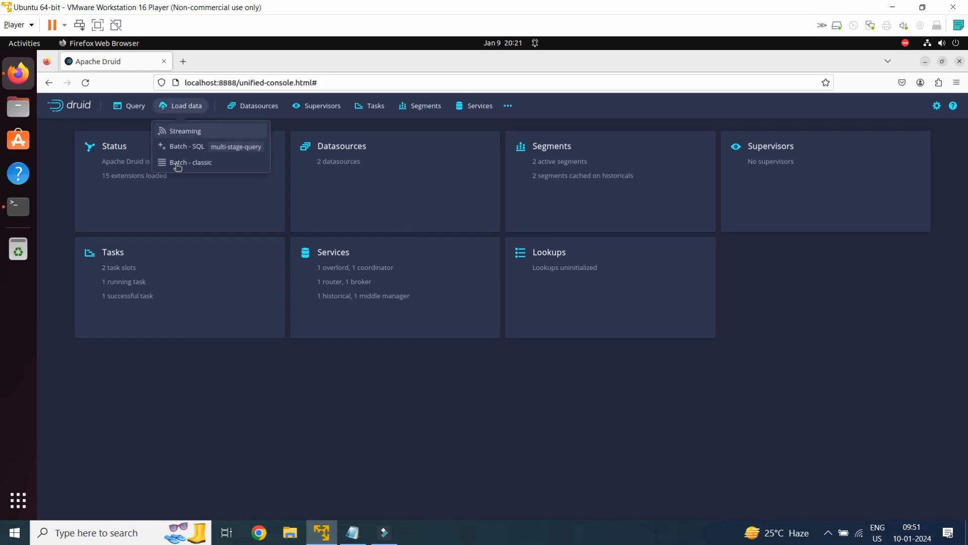
click(202, 165)
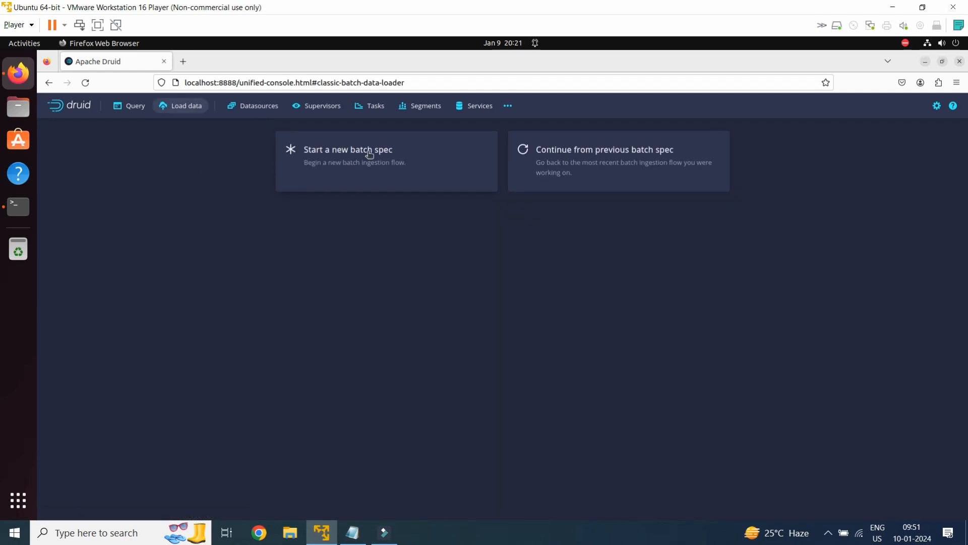
click(369, 154)
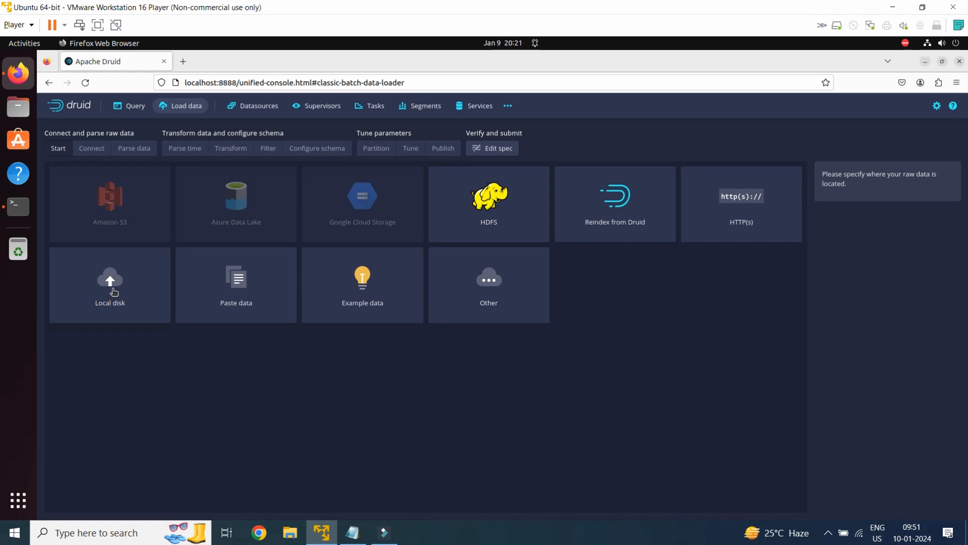
click(114, 291)
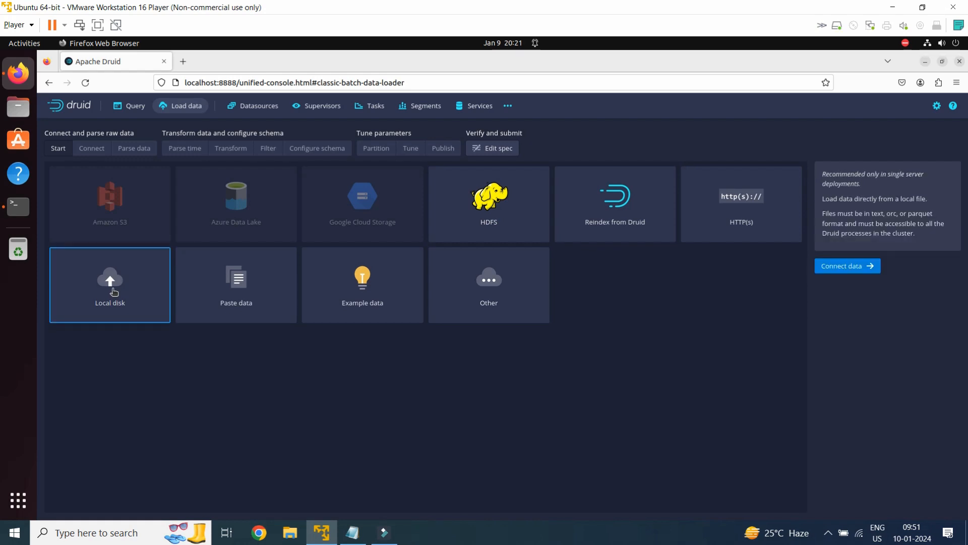
click(849, 268)
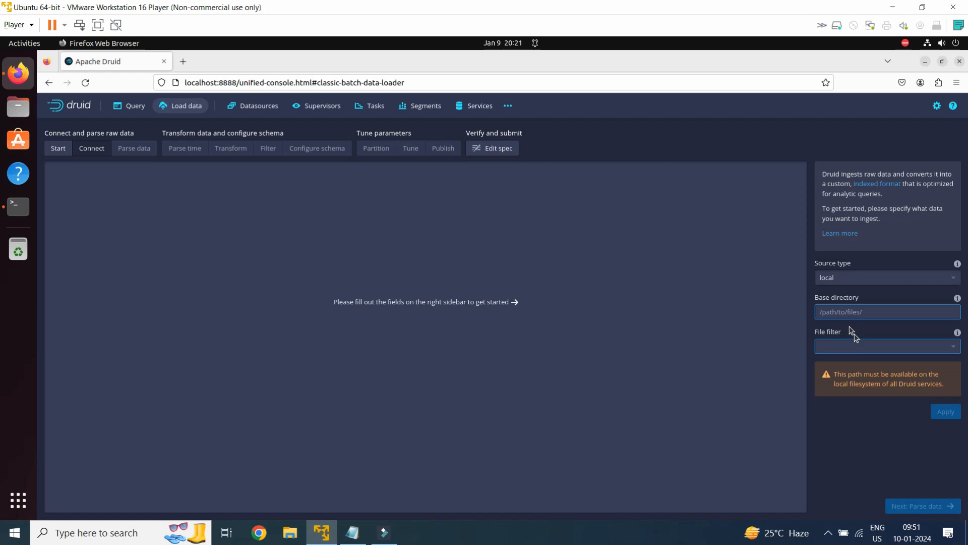
- Copy the path quickstart/tutorial/ from the Notepad note and set it as the base directory of the local source
click(825, 311)
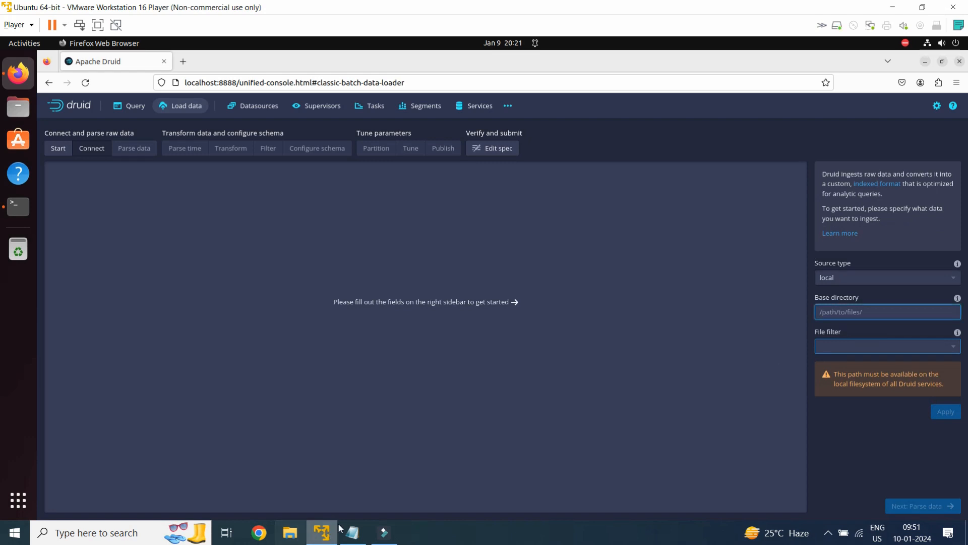
click(353, 532)
drag(122, 87, 285, 86)
key(ctrl+c)
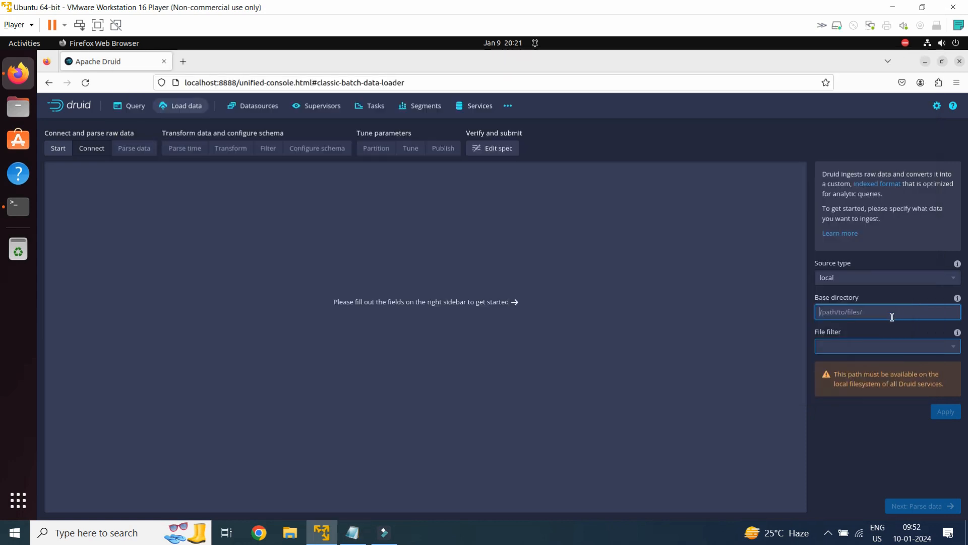
click(853, 309)
key(ctrl+v)
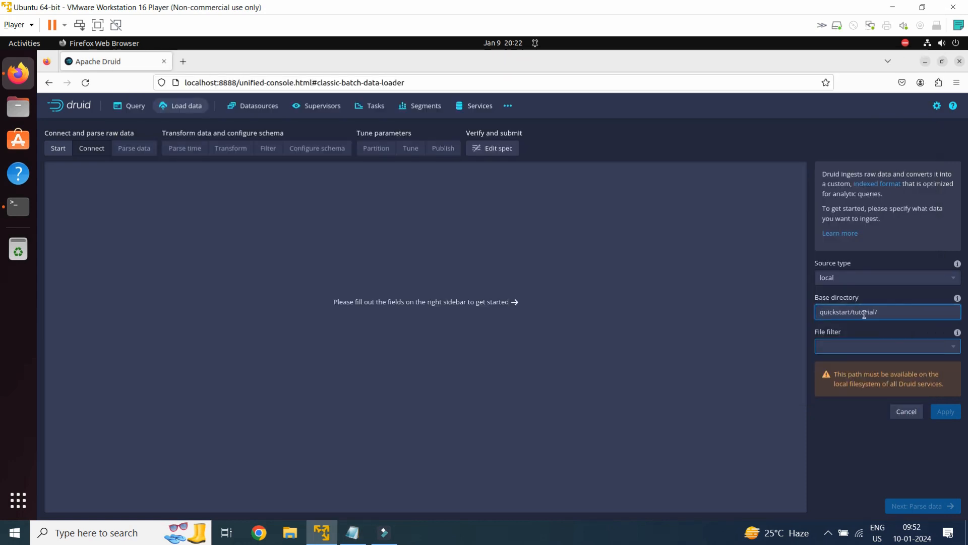
- Set the file filter to wikiticker-2015-09-12-sampled.json.gz, copied from the Notepad note, and apply the source settings
click(836, 347)
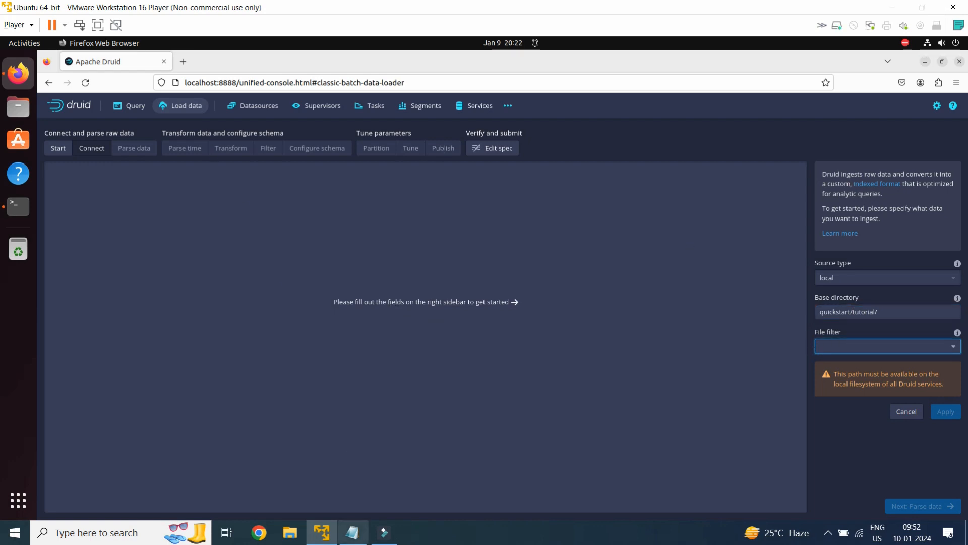
click(353, 532)
drag(119, 113, 331, 109)
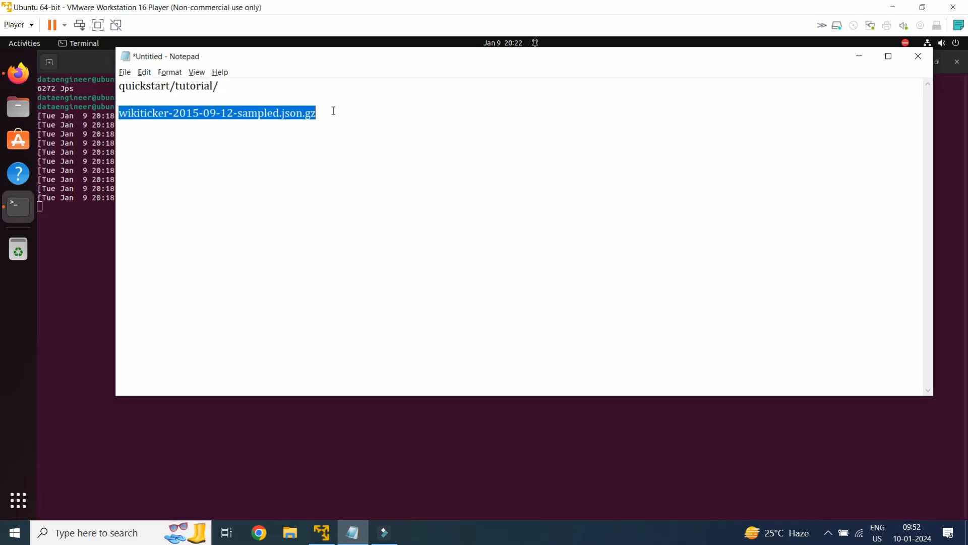
key(alt+Tab)
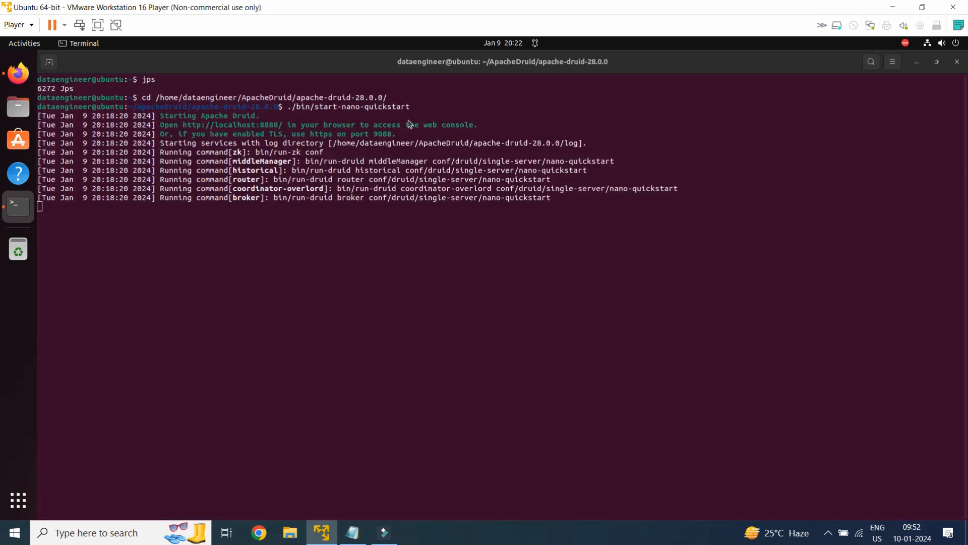
click(17, 75)
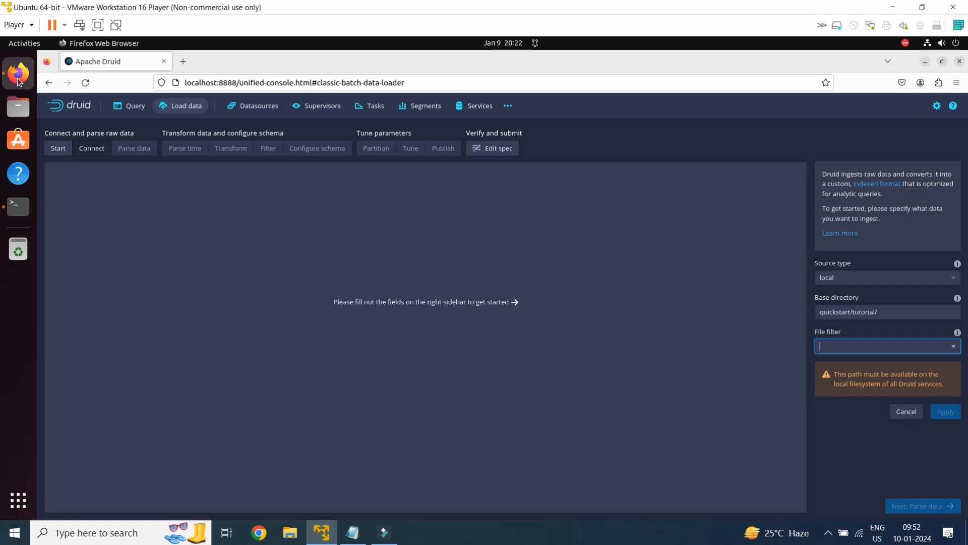
click(845, 345)
text(wikiticker-2015-09-12-sampled.json.gz)
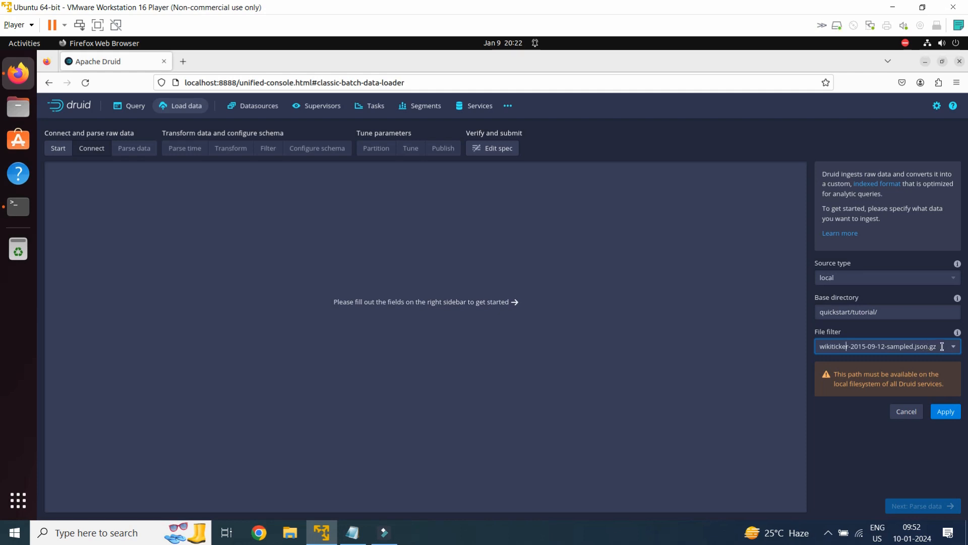
click(953, 411)
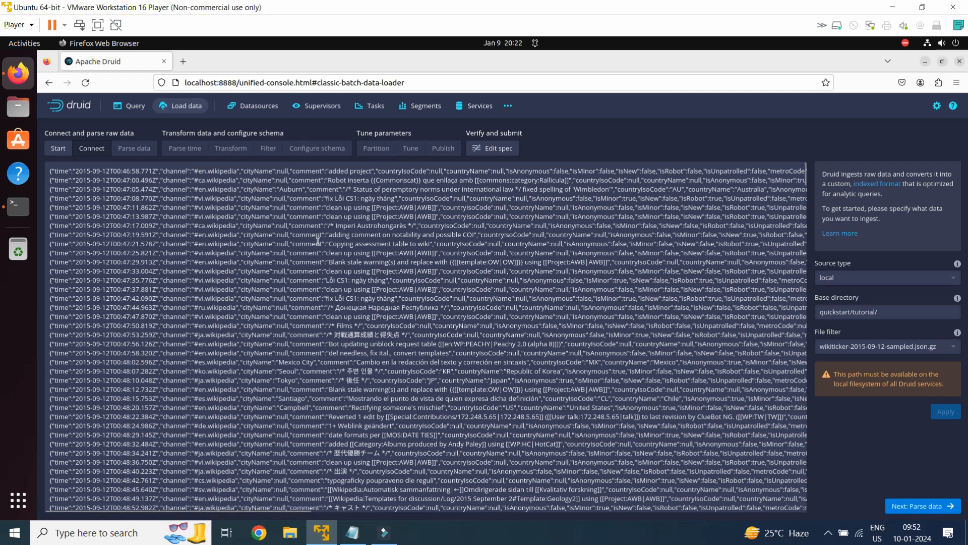
- Accept the default data parsing, time parsing, transform, filter and schema stages, advancing to the partition settings
click(918, 504)
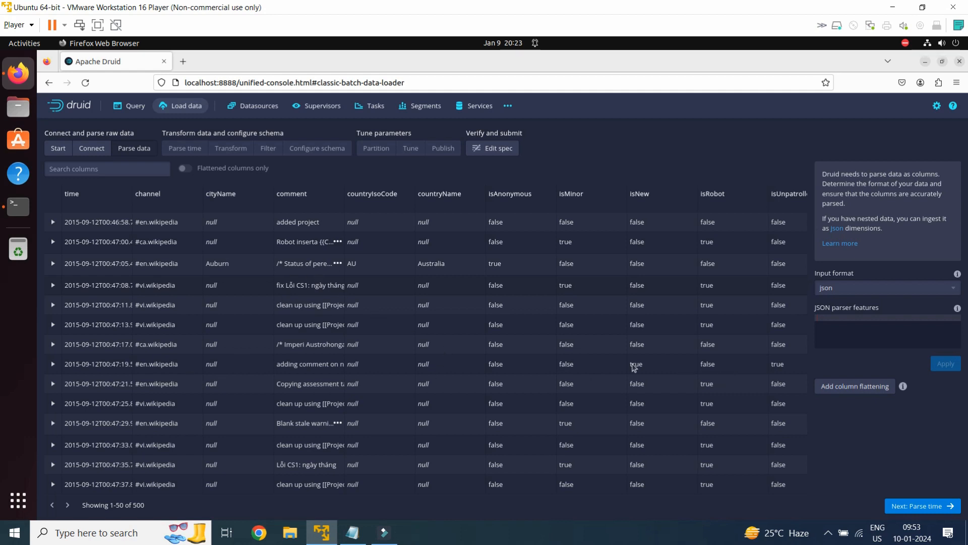
click(933, 507)
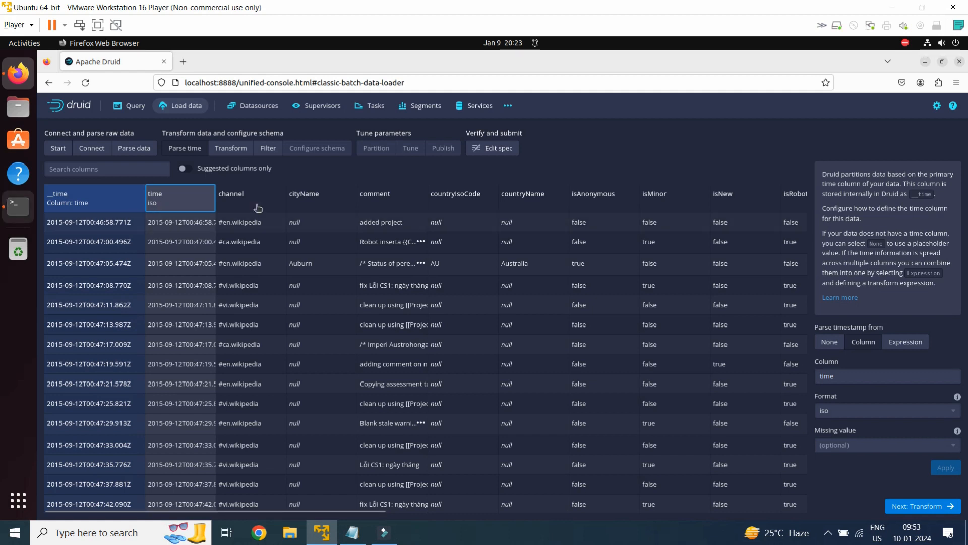
click(928, 506)
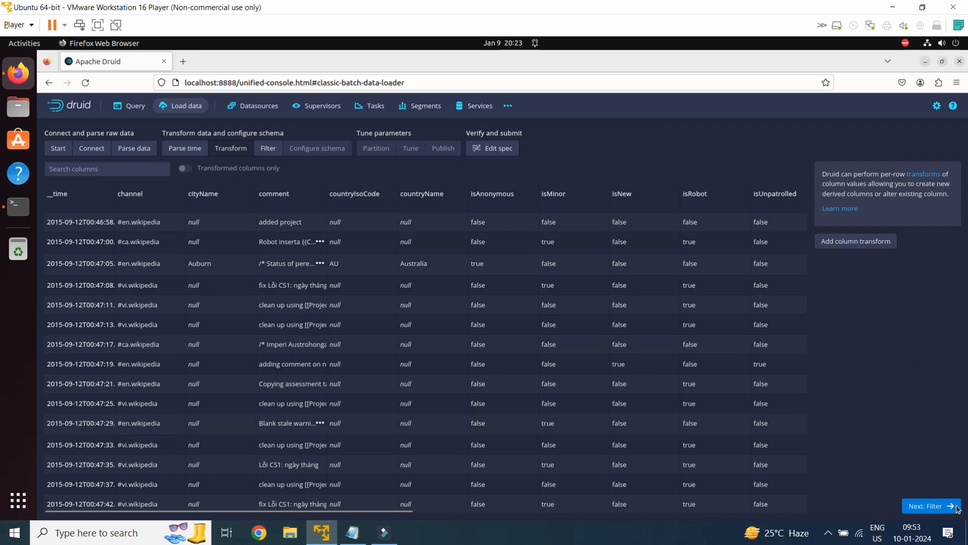
click(933, 510)
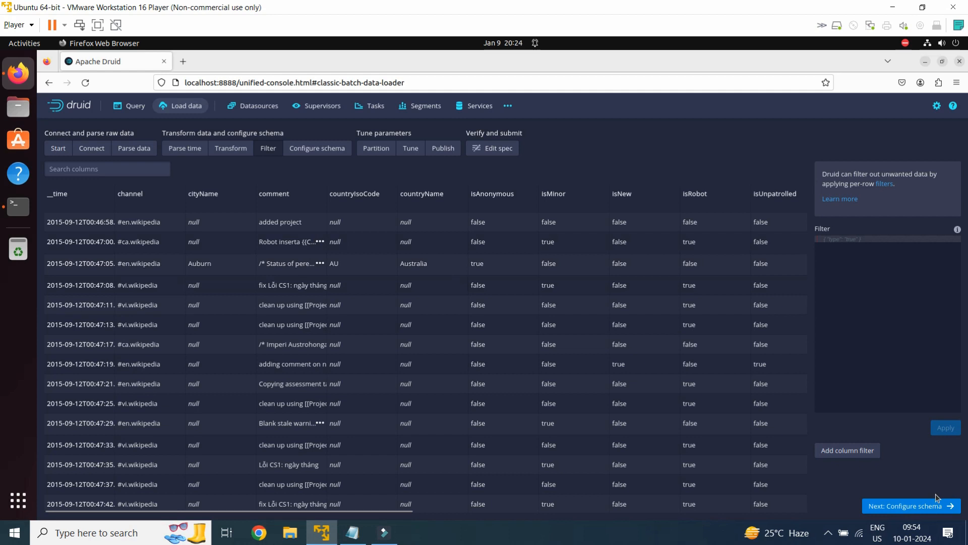
click(922, 511)
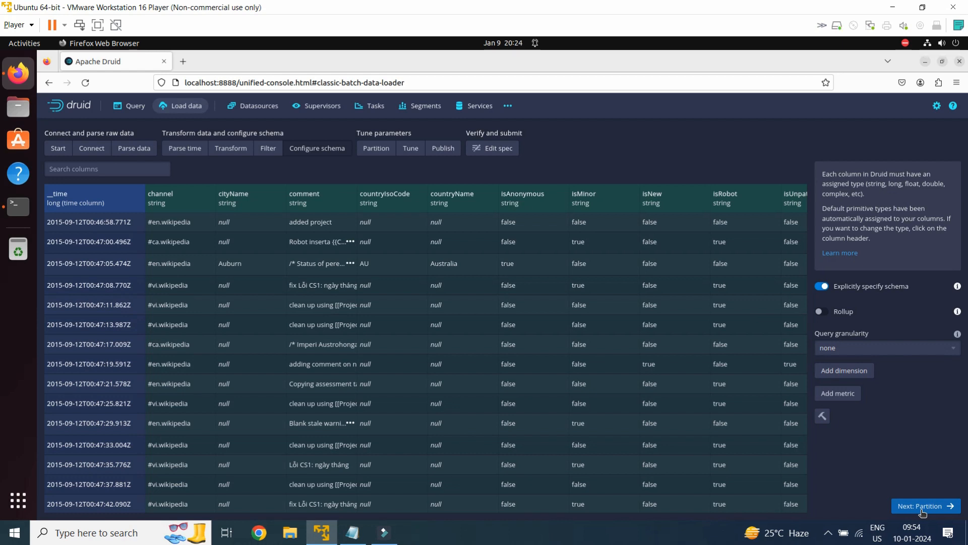
click(921, 506)
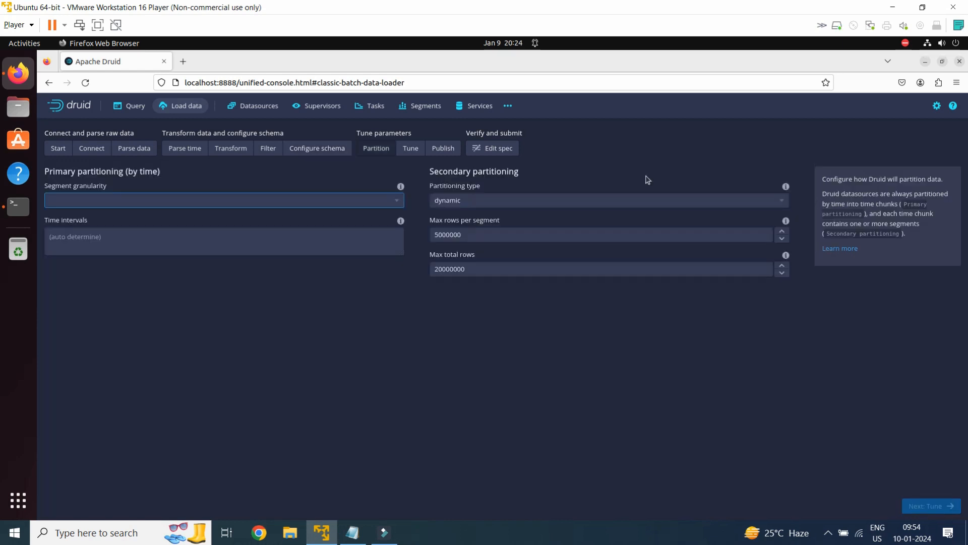
- Set the primary partitioning's segment granularity to day and advance past the default tuning to the publish settings
click(62, 204)
click(397, 200)
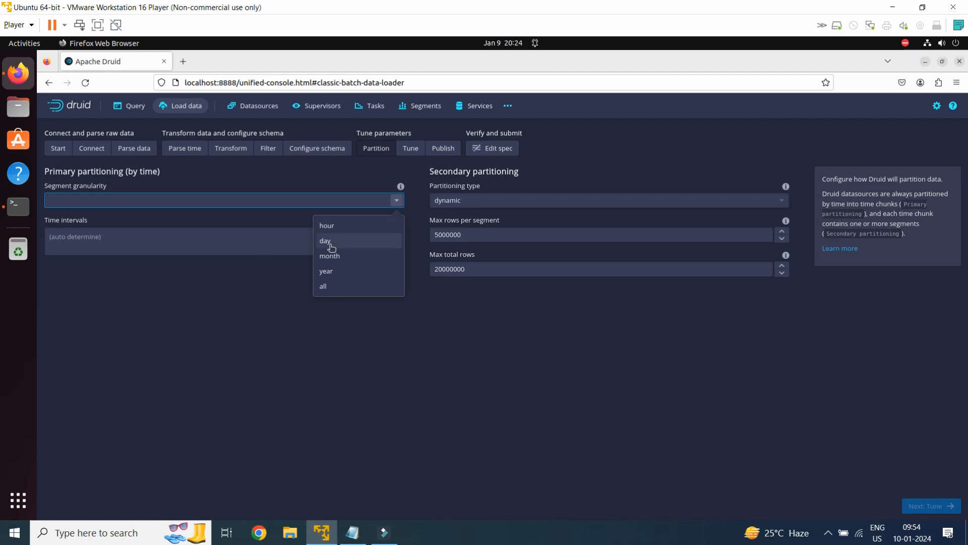
click(328, 241)
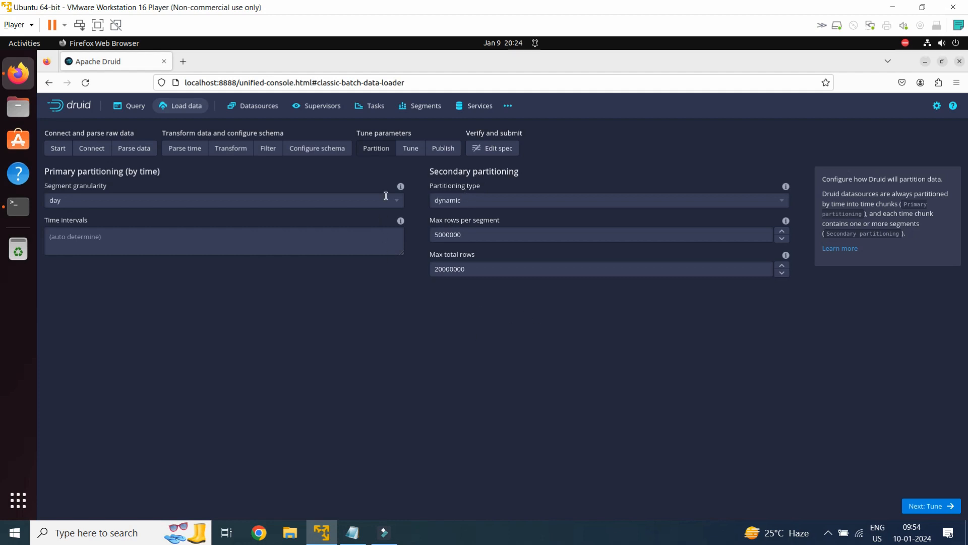
click(926, 505)
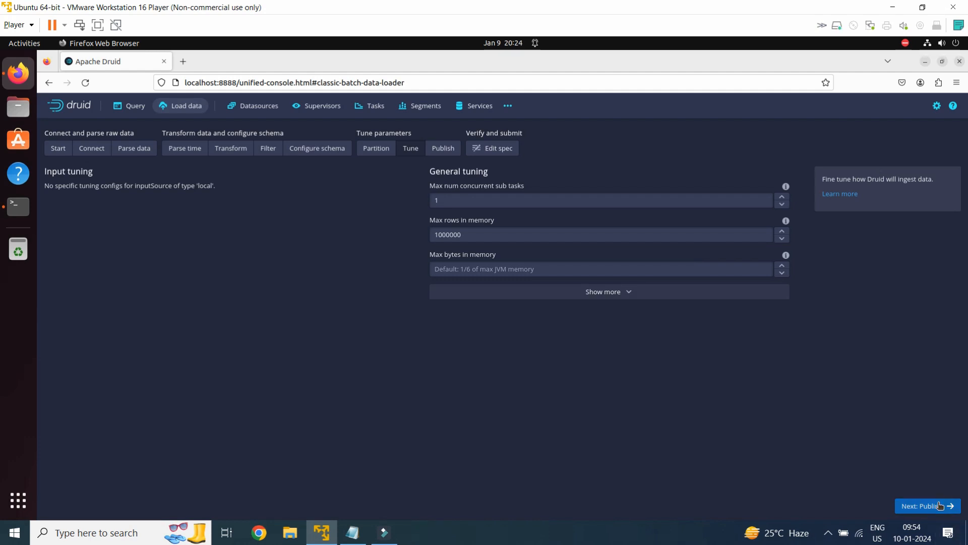
click(937, 506)
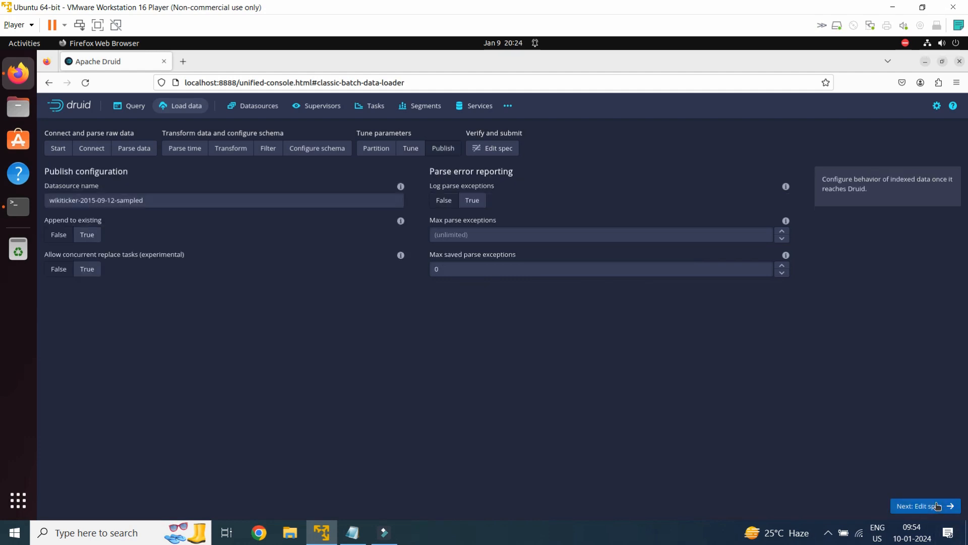
- Rename the datasource in the publish configuration to LoadDataFromFile
triple_click(164, 202)
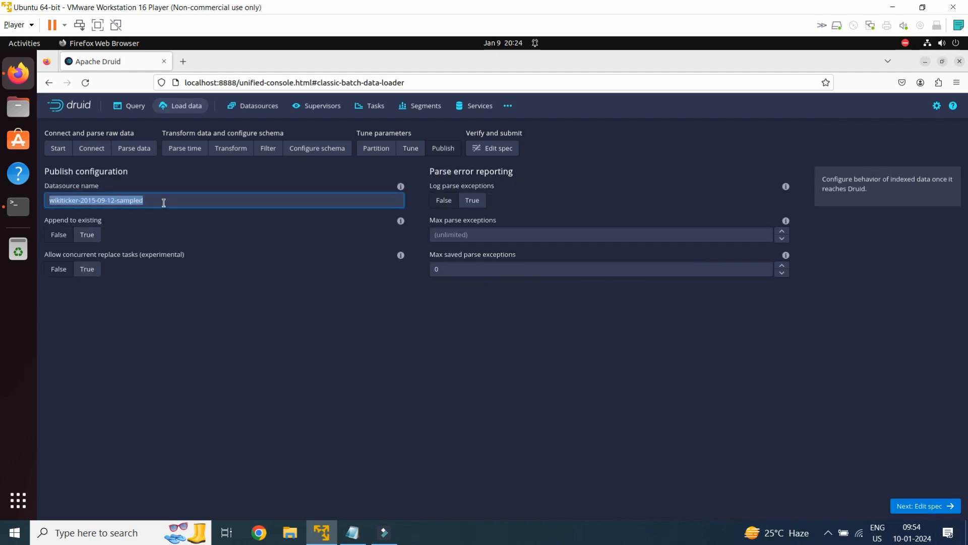
text(Load Data)
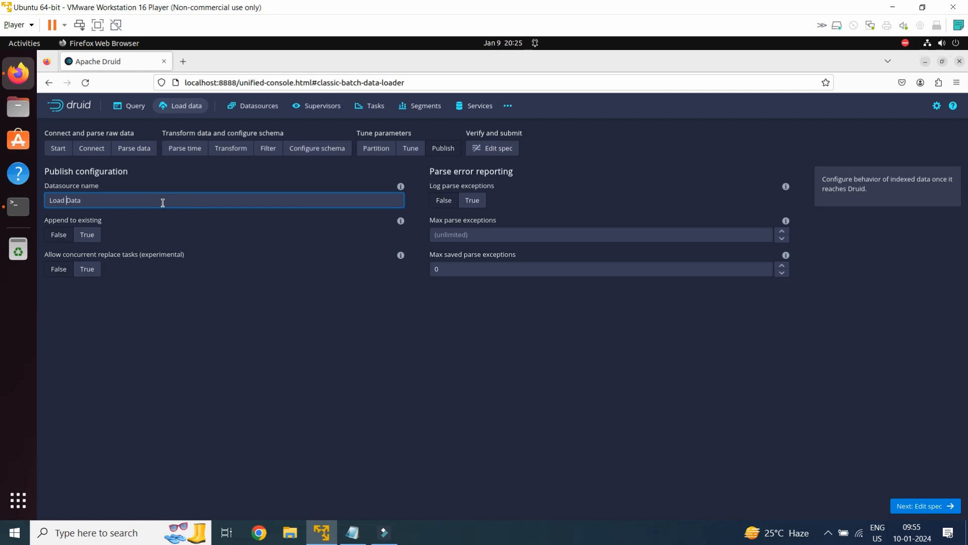
key(BackSpace)
text(FROM)
key(BackSpace)
key(BackSpace)
text(romFile)
- Check the dataSource entry in the generated JSON ingestion spec and submit the spec
click(923, 507)
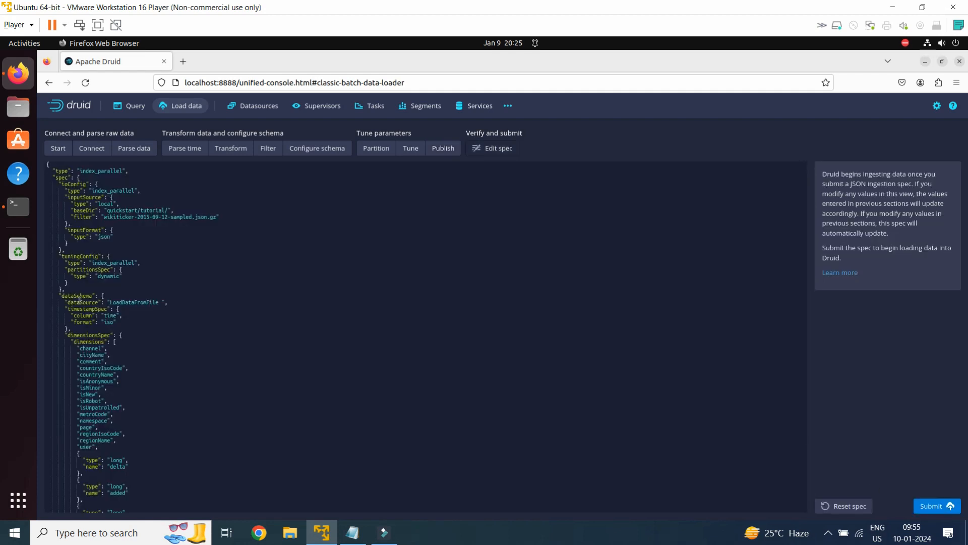
double_click(118, 302)
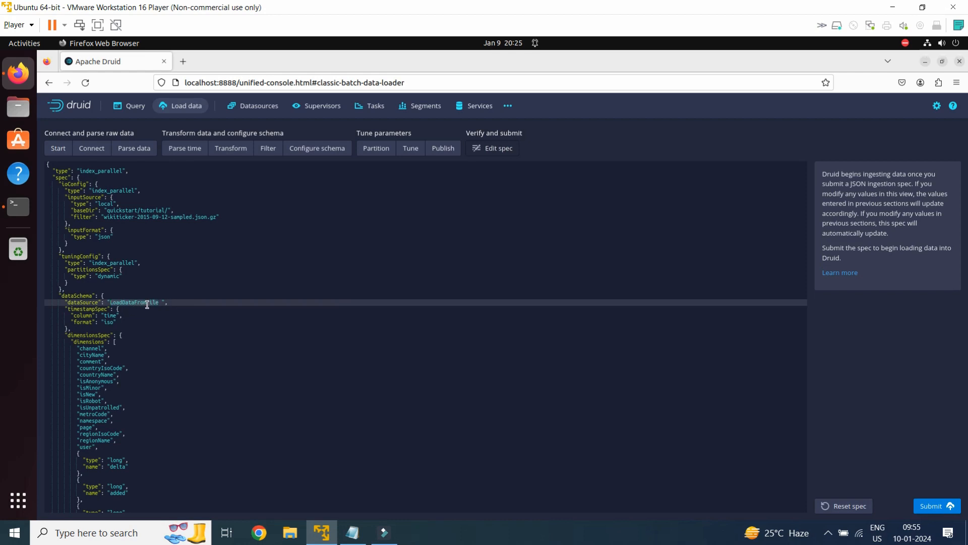
click(929, 509)
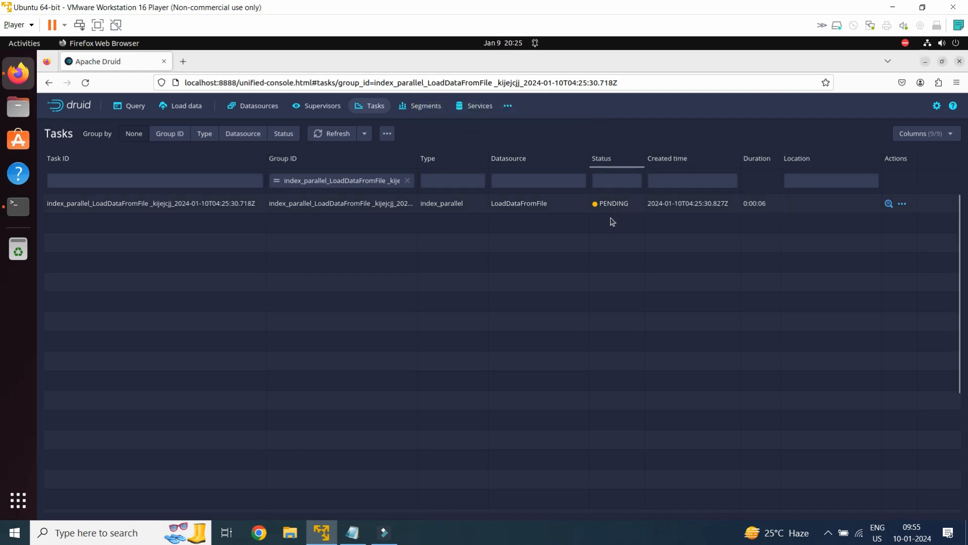
- Check the ingestion task's status and look for the new datasource among the query workbench's tables
click(130, 107)
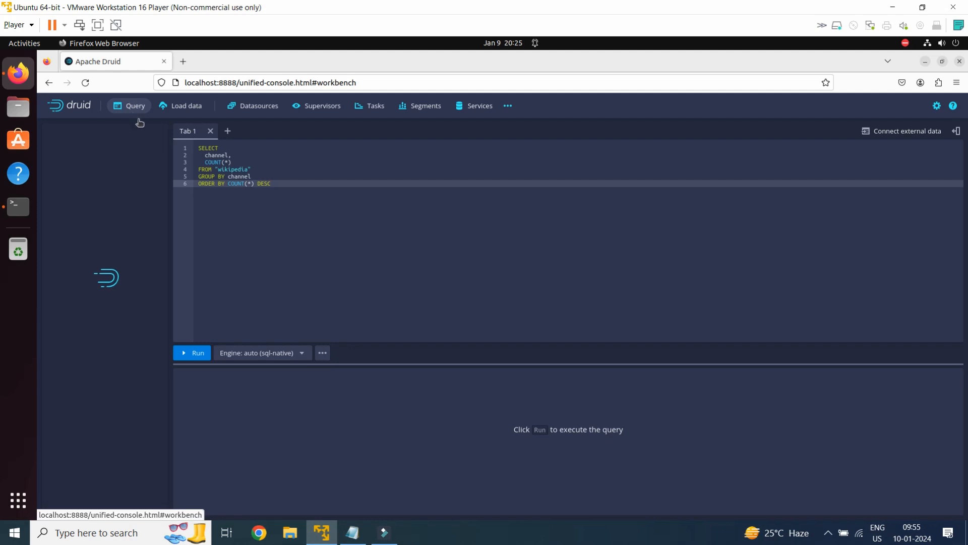
click(378, 107)
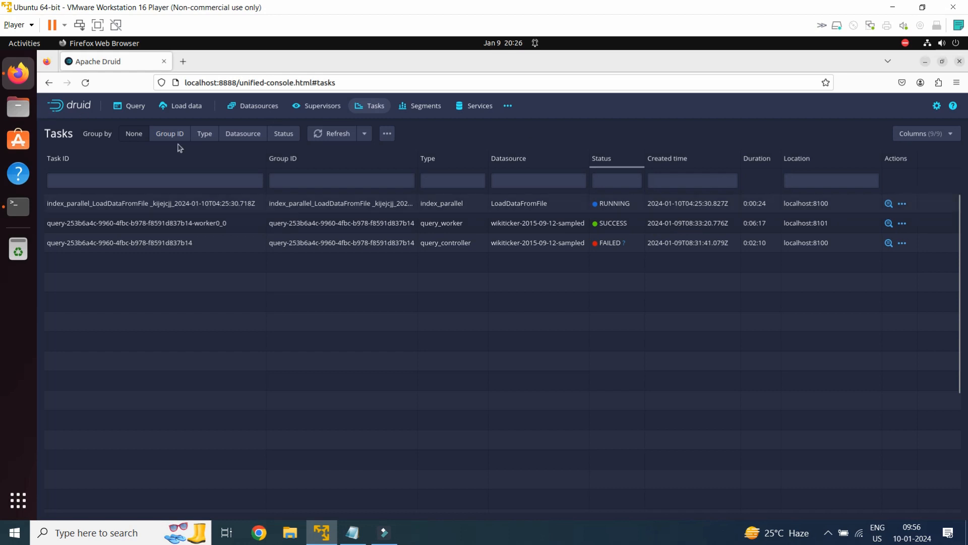
click(132, 109)
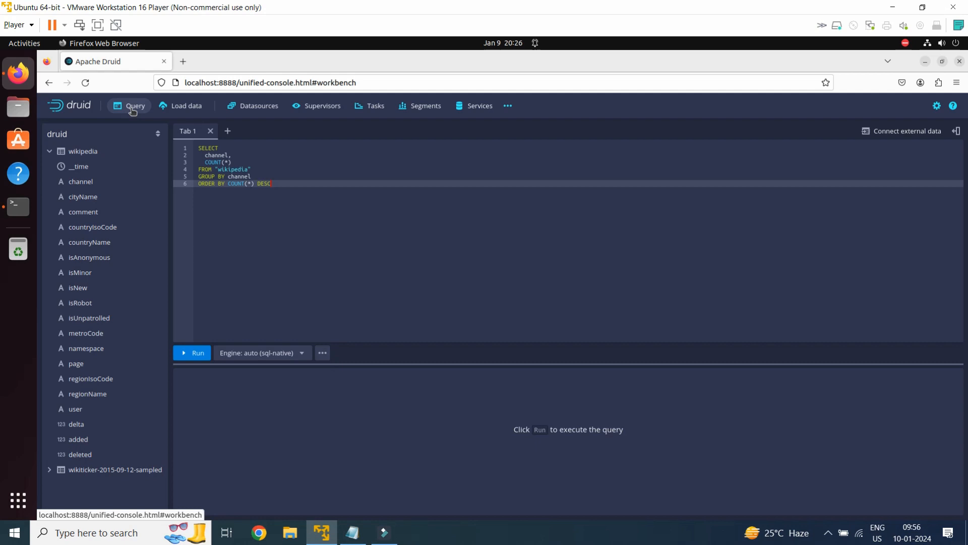
click(49, 152)
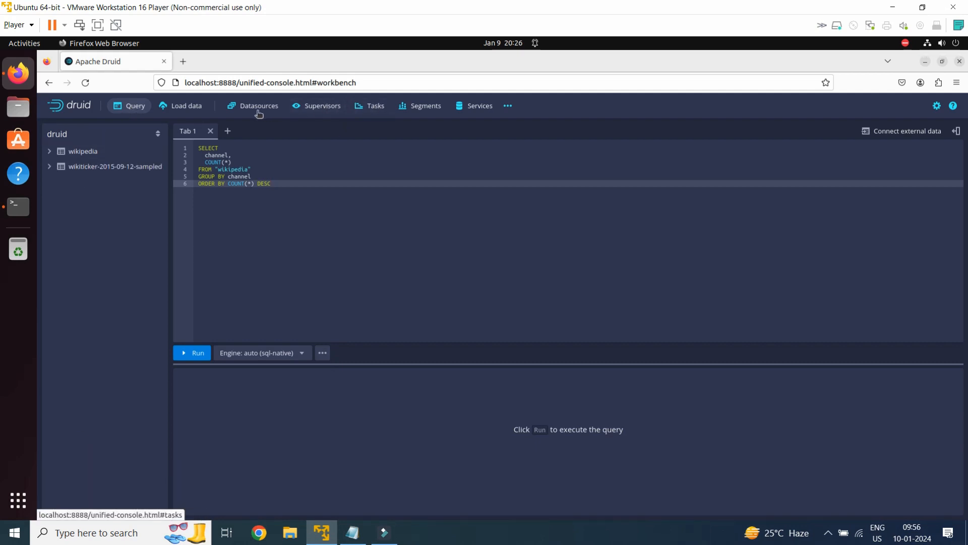
click(372, 109)
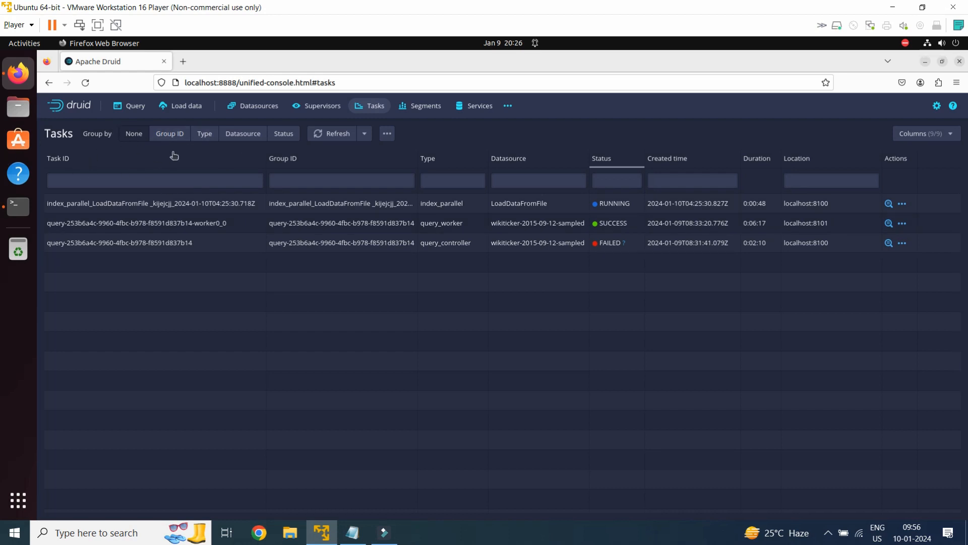
- Refresh the ingestion task list and check the auto-refresh intervals and the failed query_controller task's status details
click(330, 134)
click(363, 135)
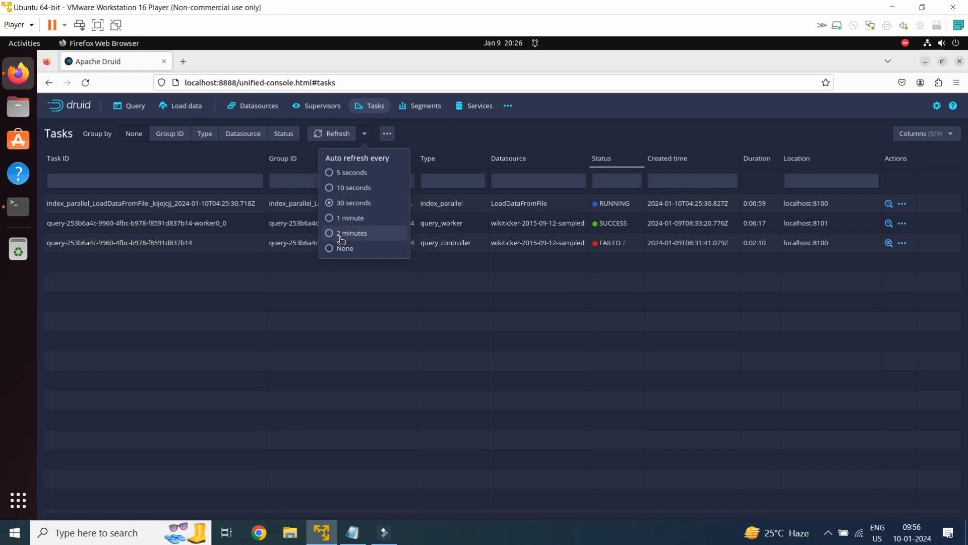
click(531, 308)
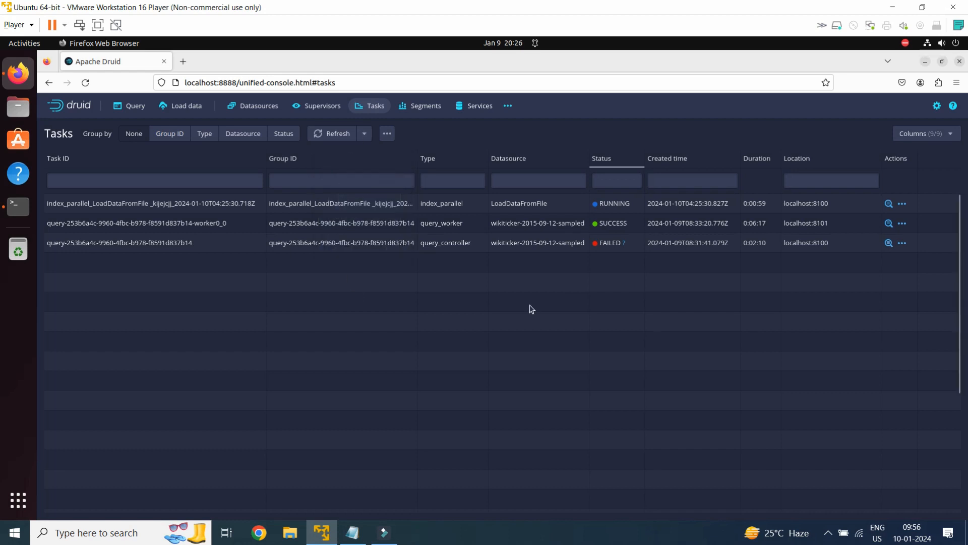
click(622, 247)
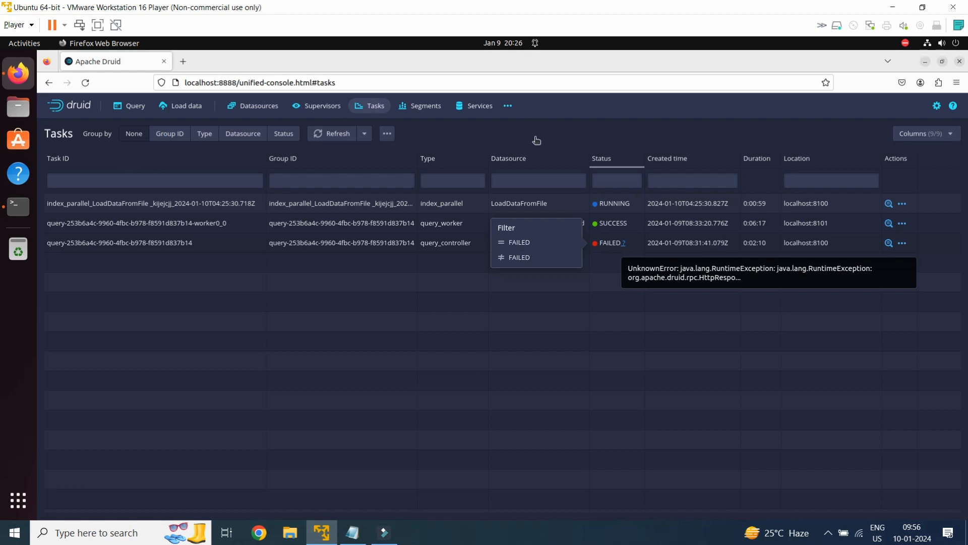
click(500, 140)
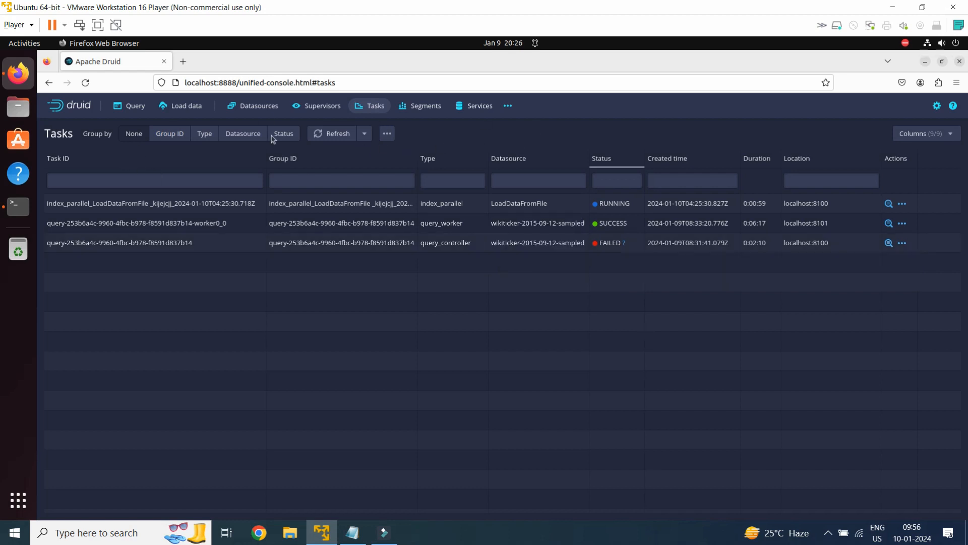
- Collapse the wikipedia table in the query workbench and reload the page to check for the LoadDataFromFile datasource
click(125, 107)
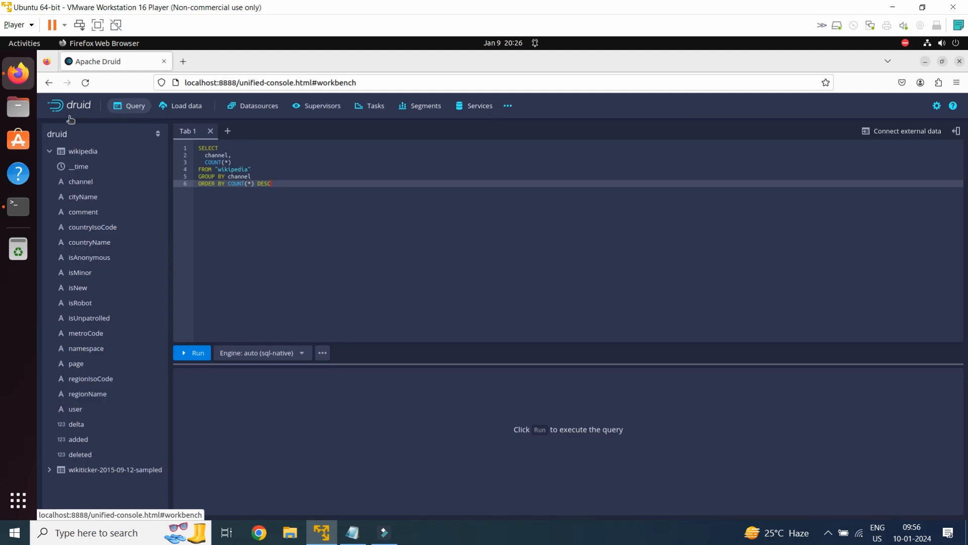
click(49, 152)
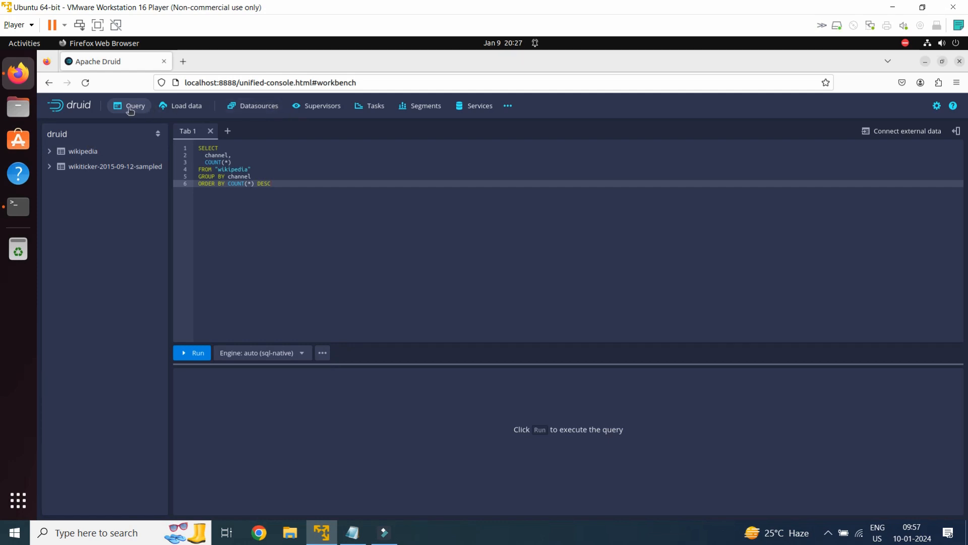
click(85, 83)
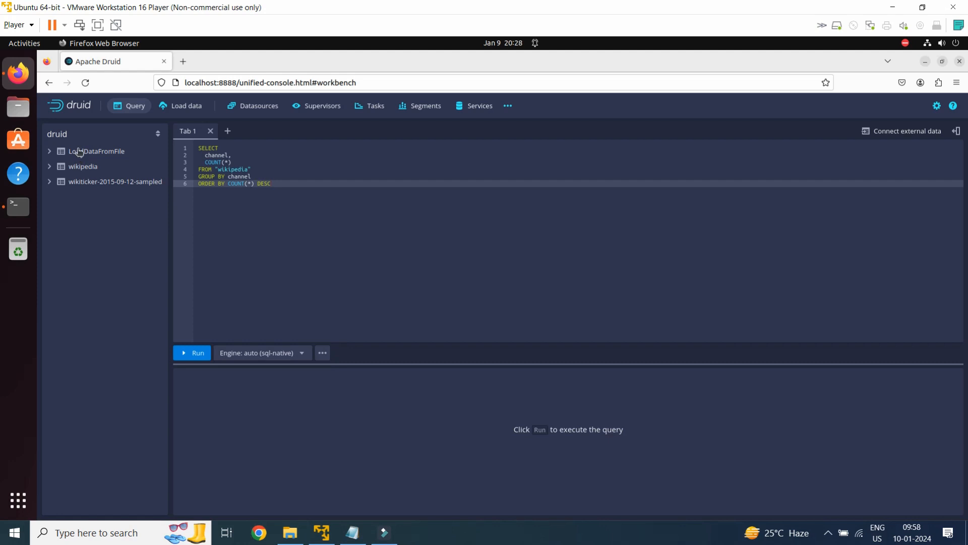
- Generate a SELECT * query on the LoadDataFromFile table and run it
click(109, 157)
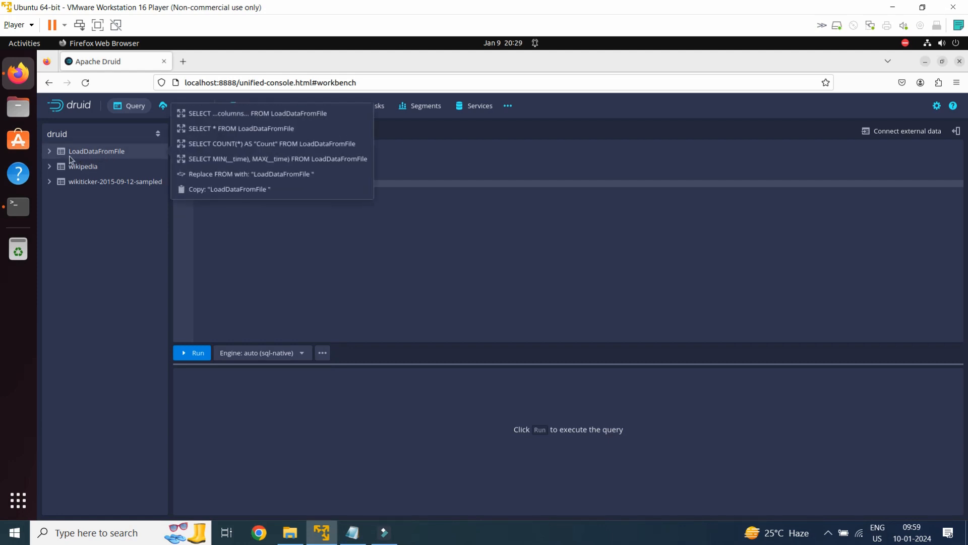
click(231, 130)
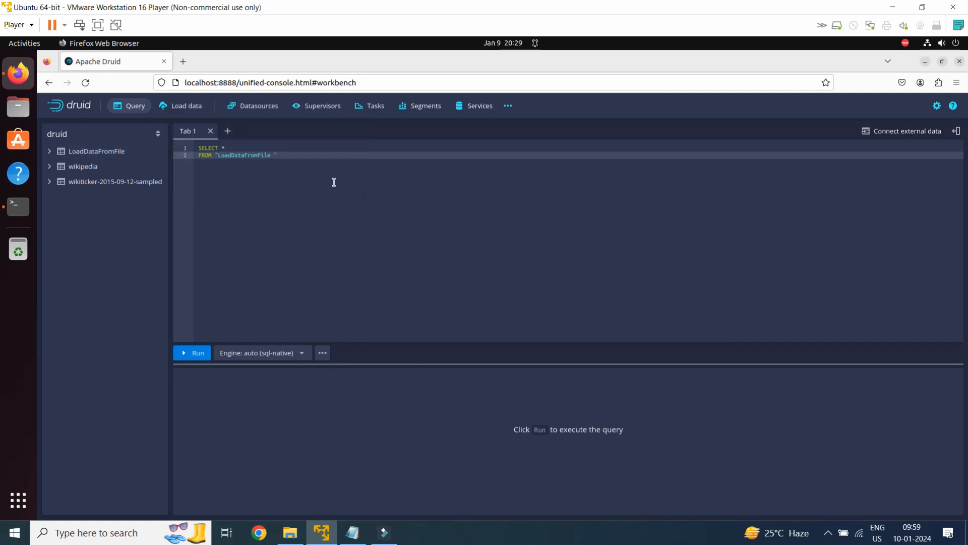
click(194, 352)
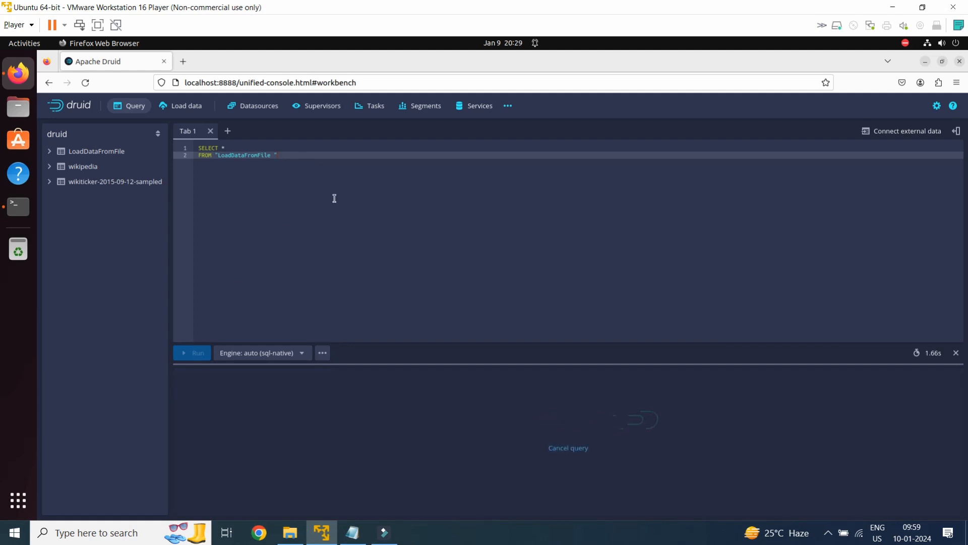